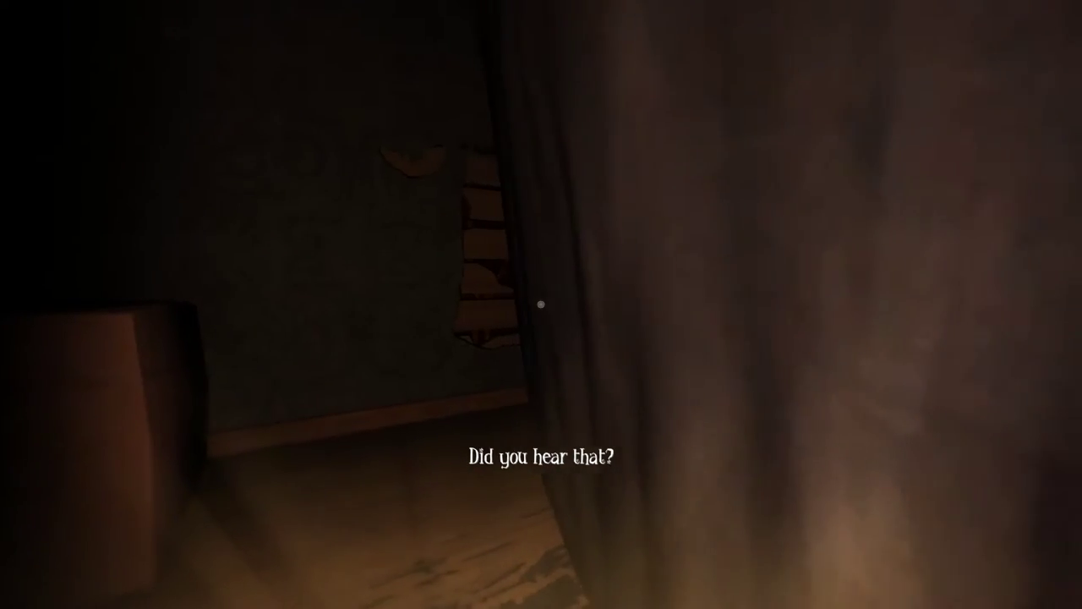
key(w)
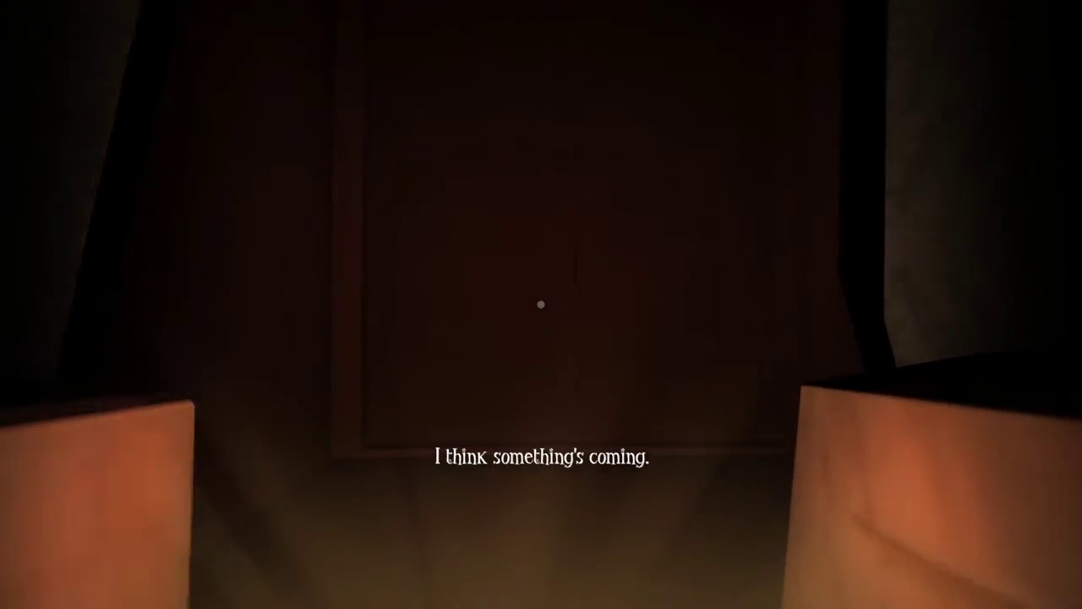
key(w)
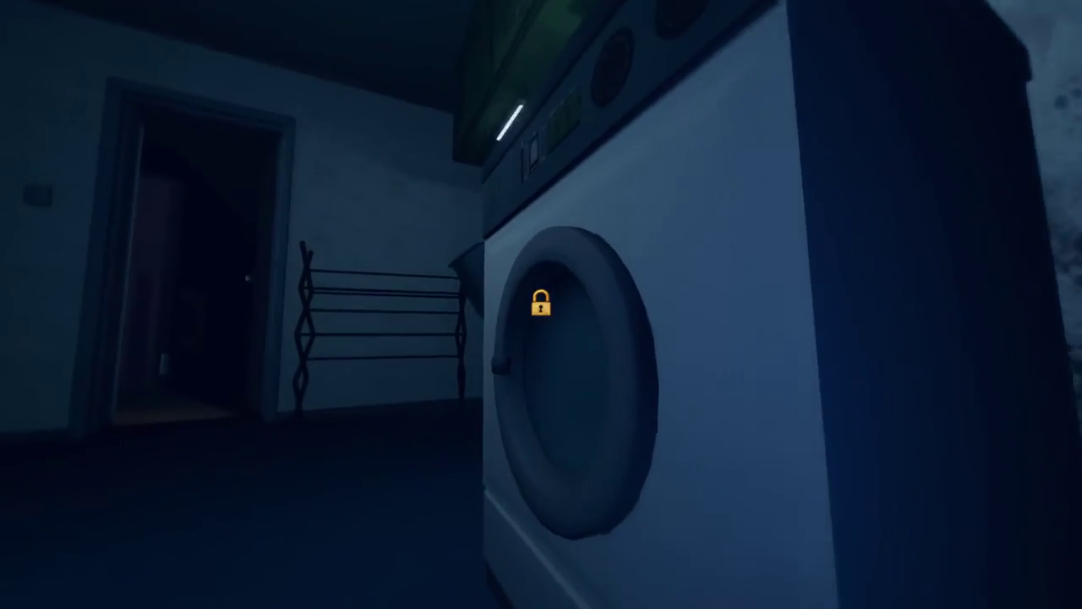
key(a)
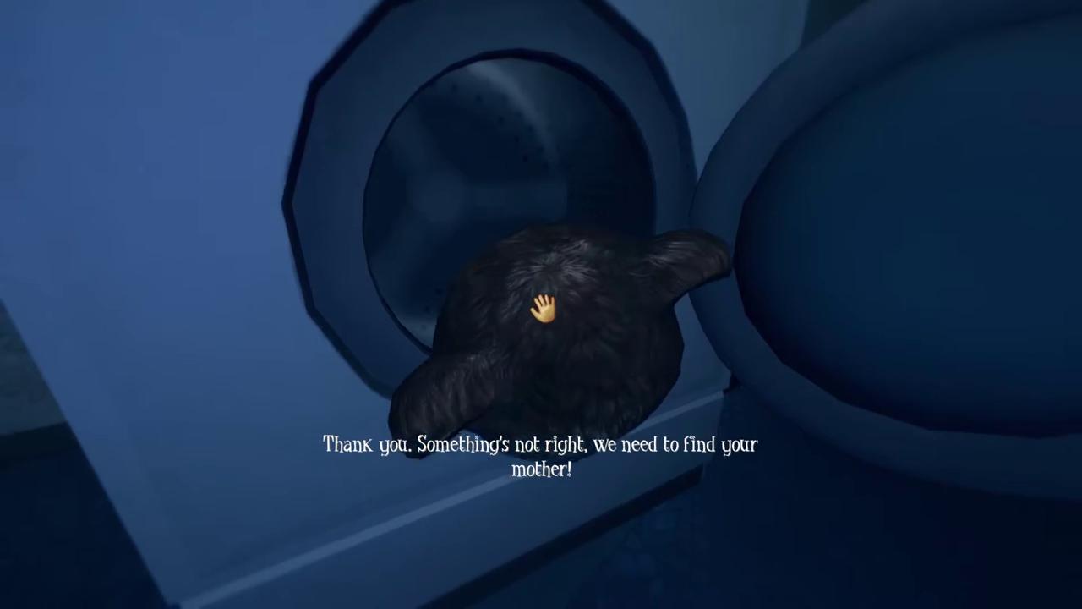
key(w)
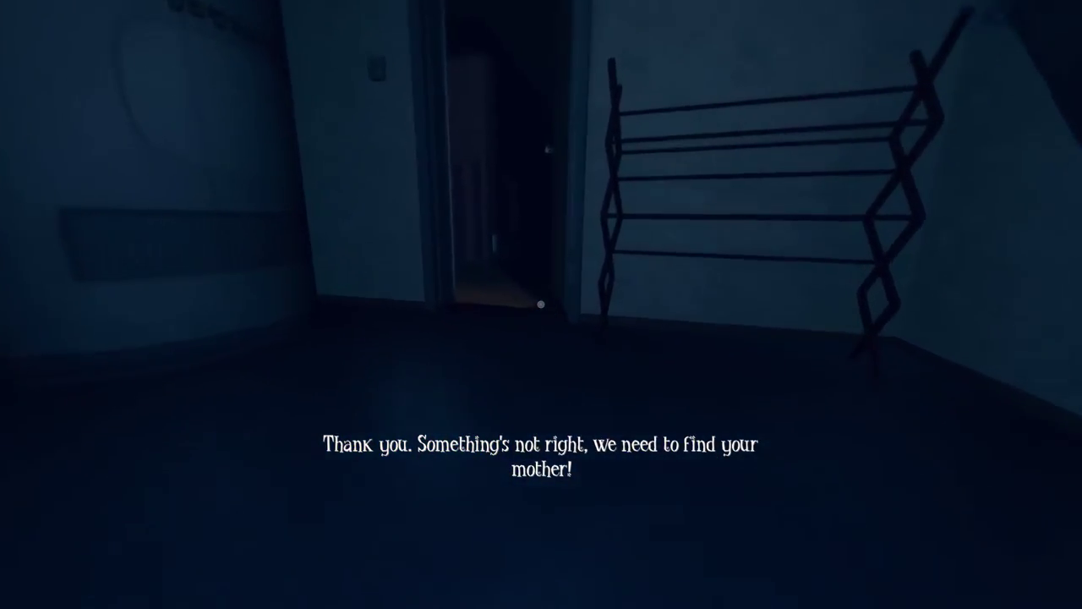
key(w)
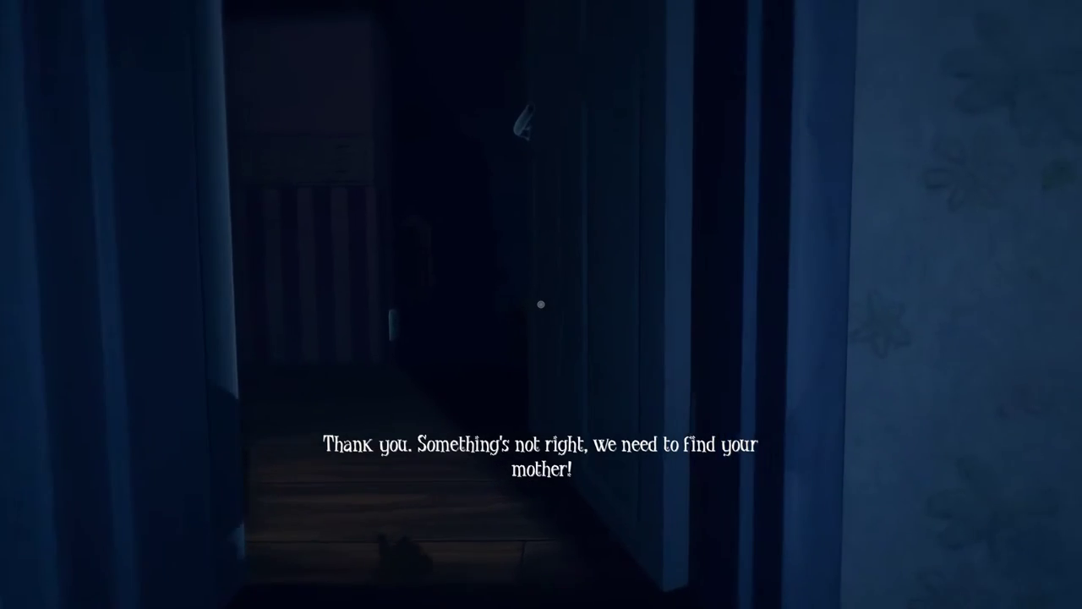
key(w)
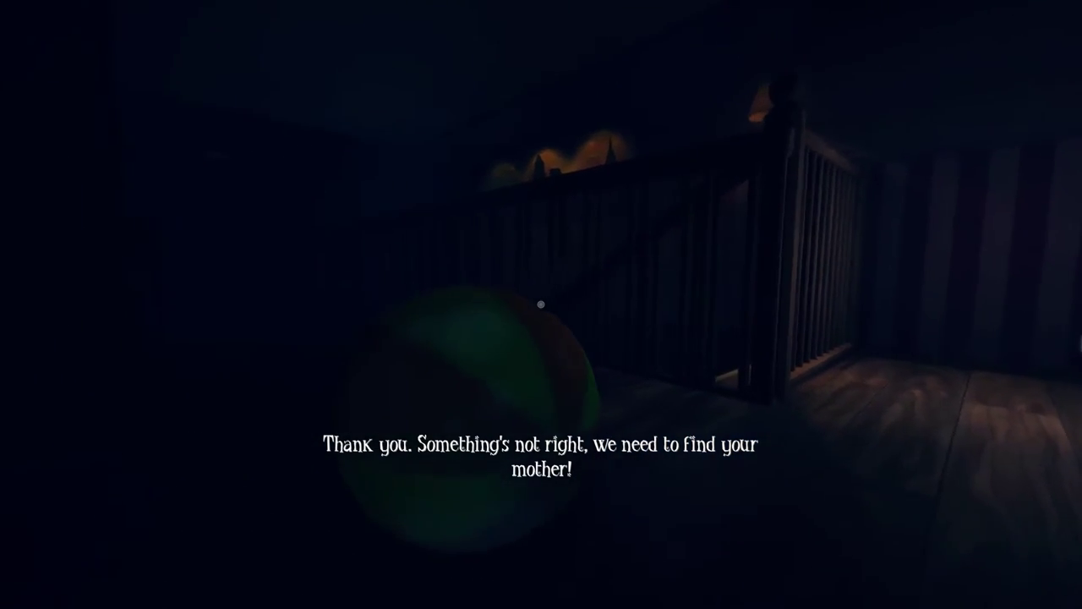
key(w)
key(w)
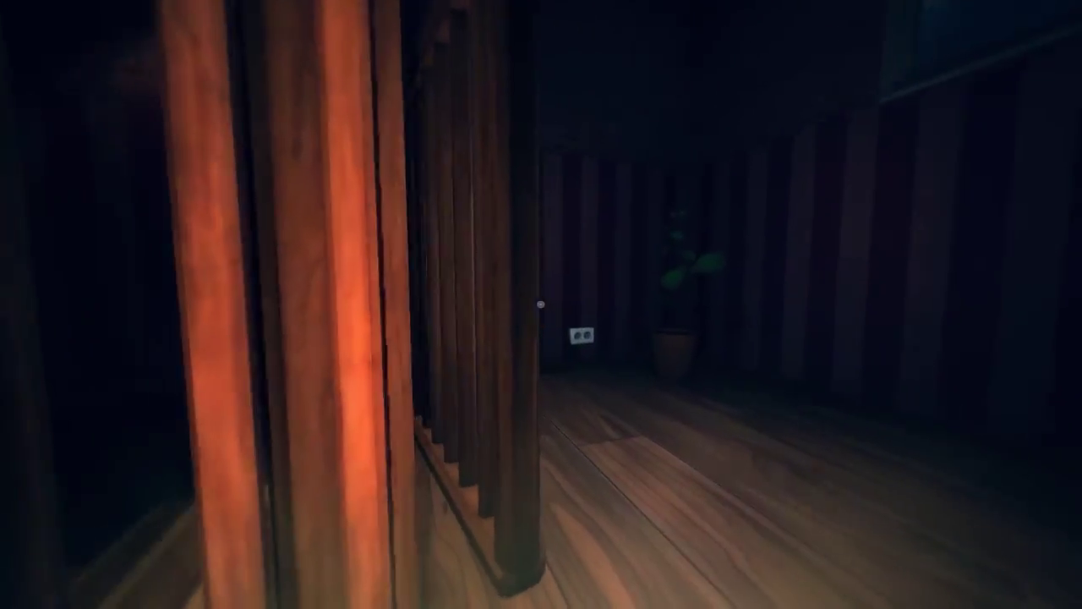
key(w)
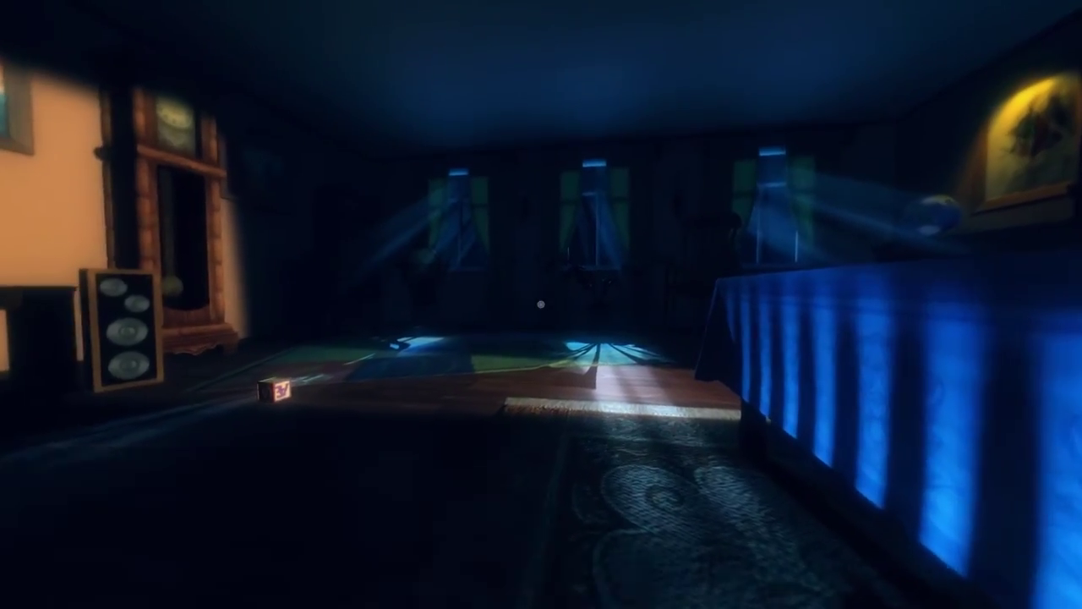
key(w)
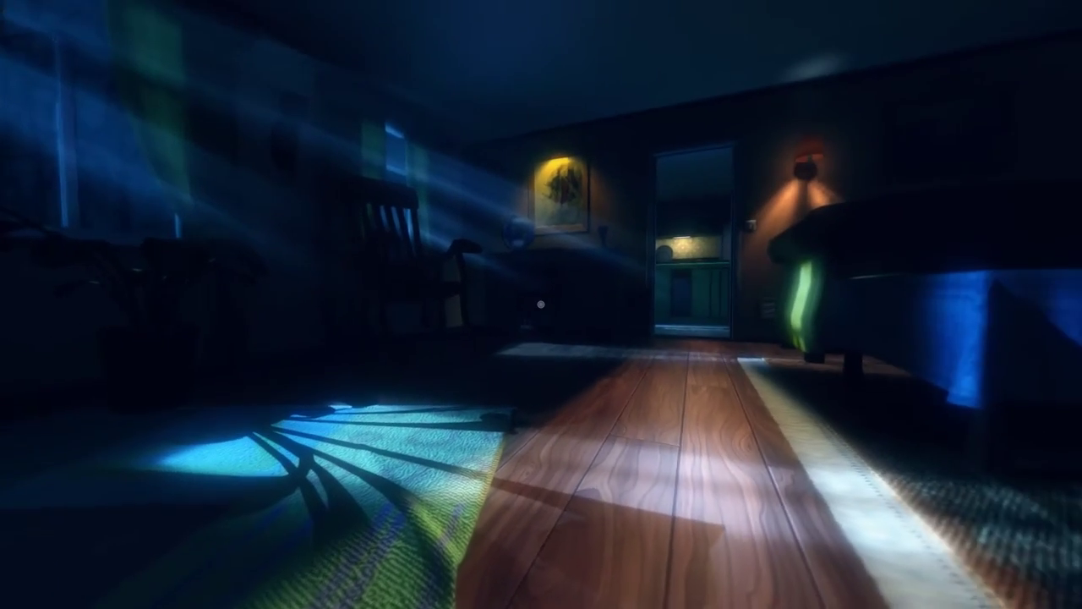
key(w)
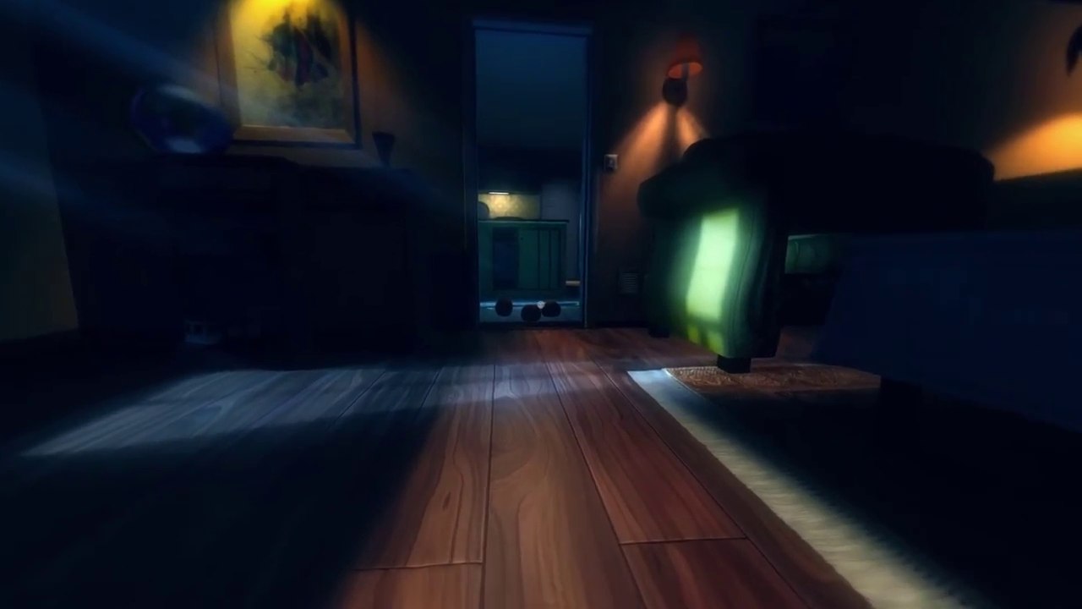
key(w)
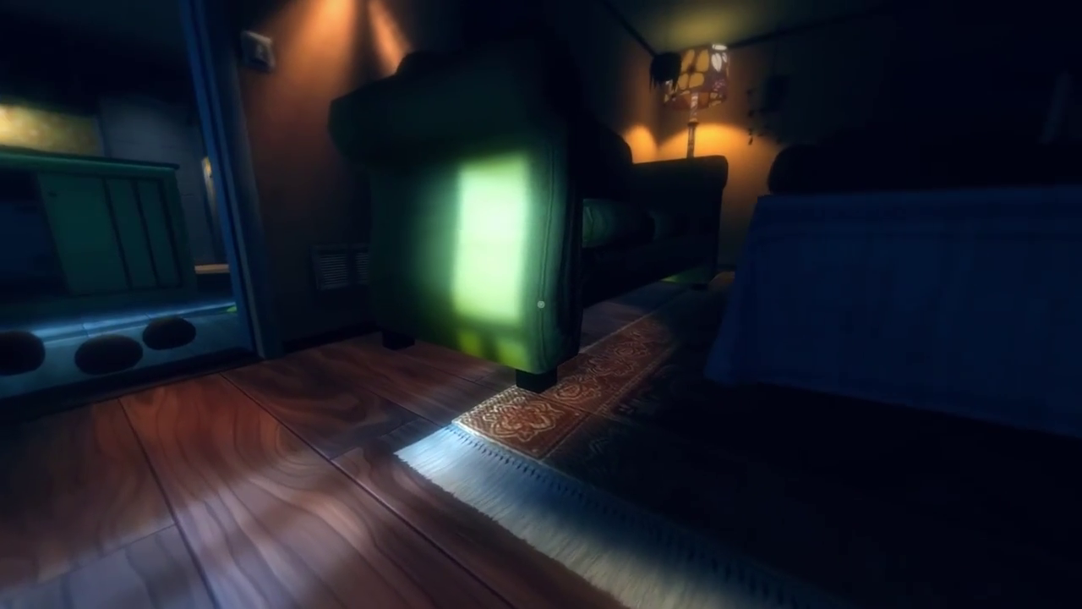
key(w)
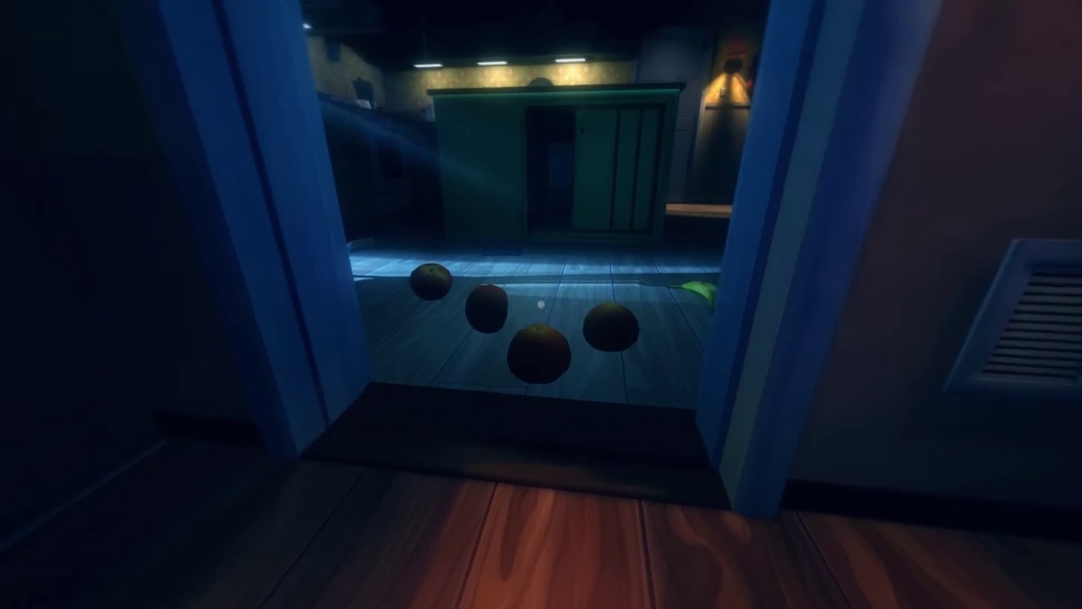
key(w)
key(w)
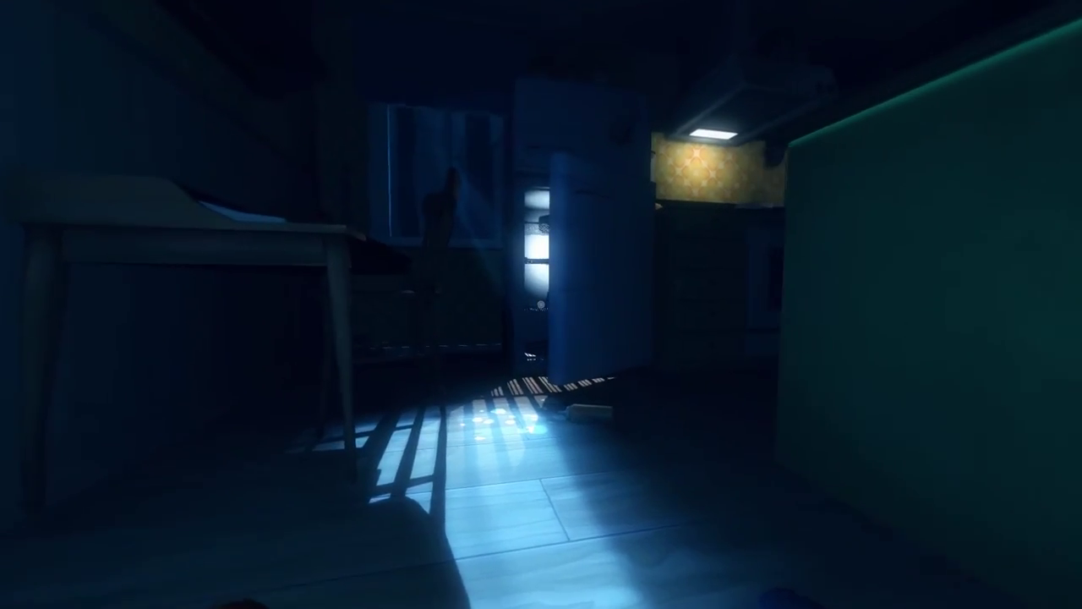
key(w)
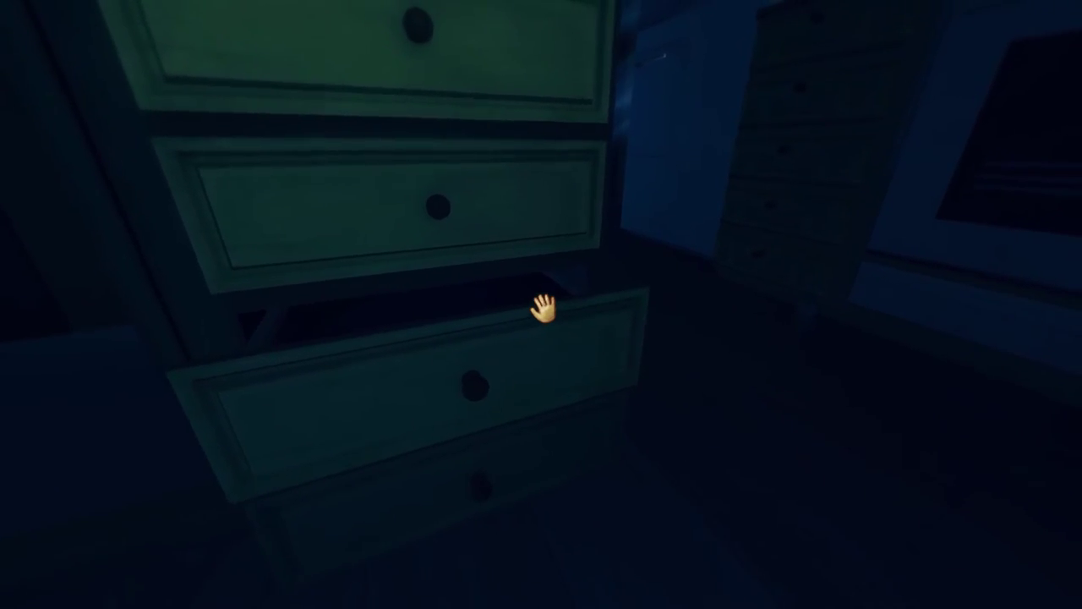
key(w)
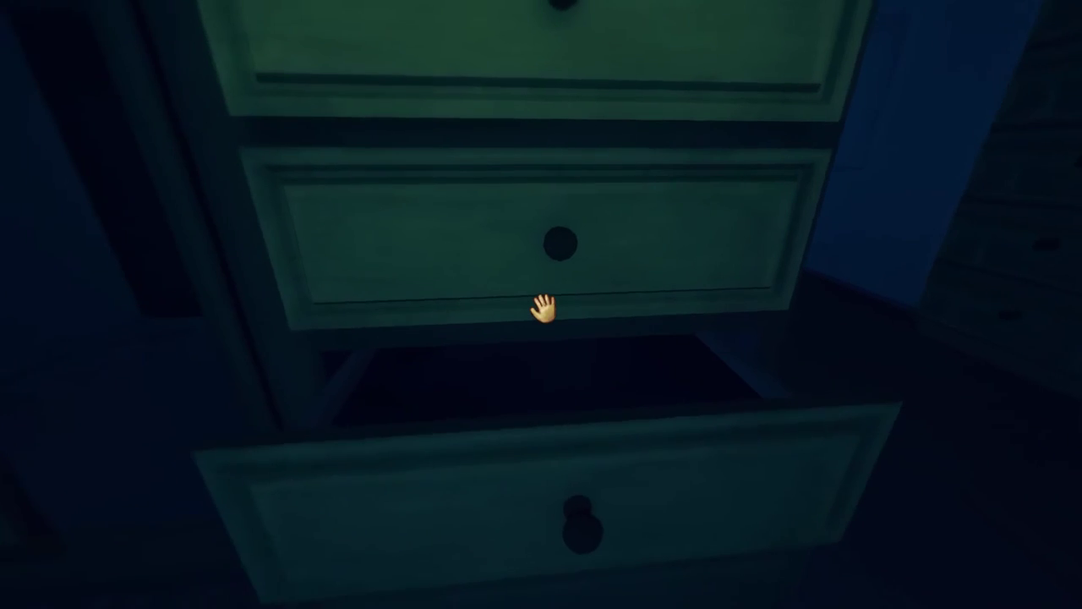
key(s)
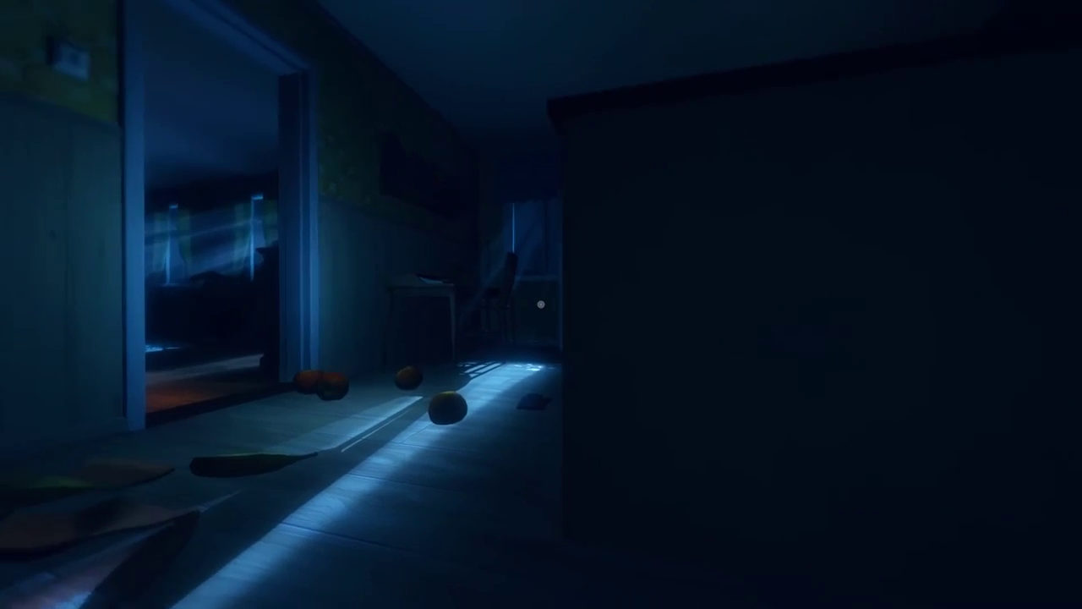
key(w)
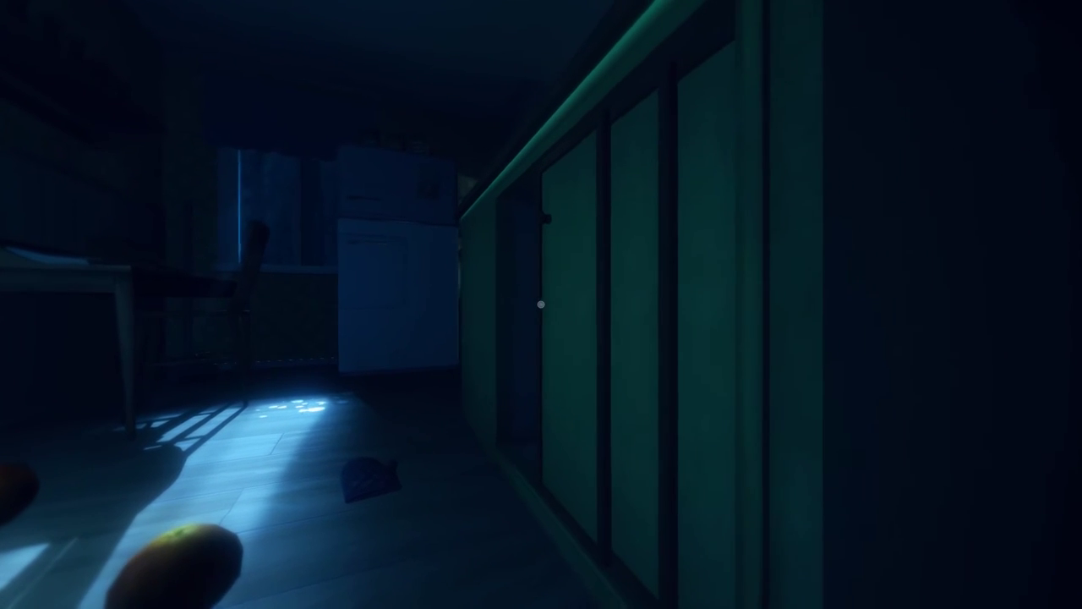
key(w)
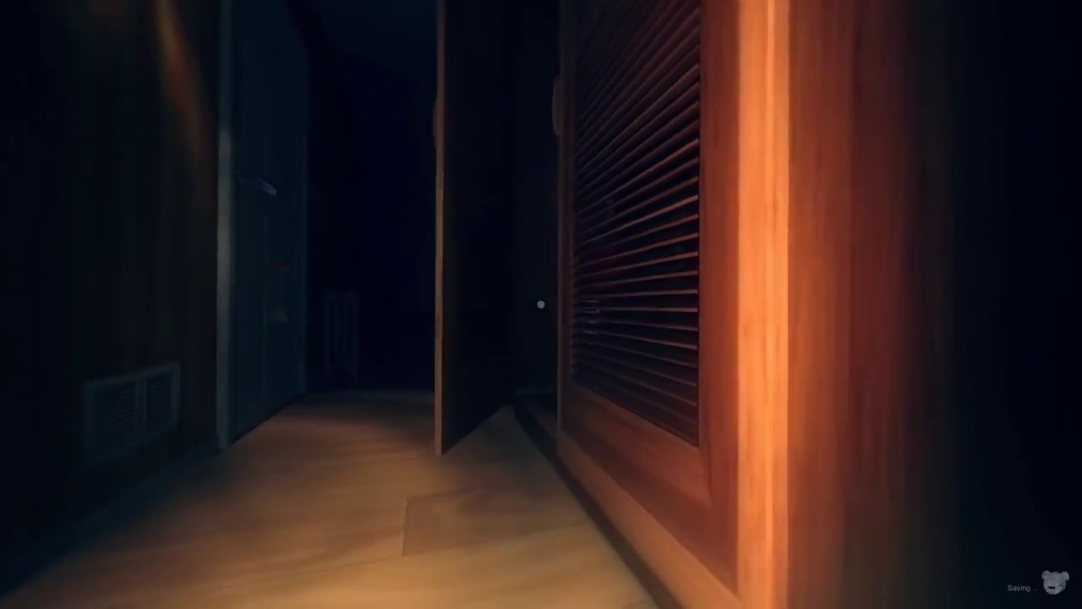
click(541, 305)
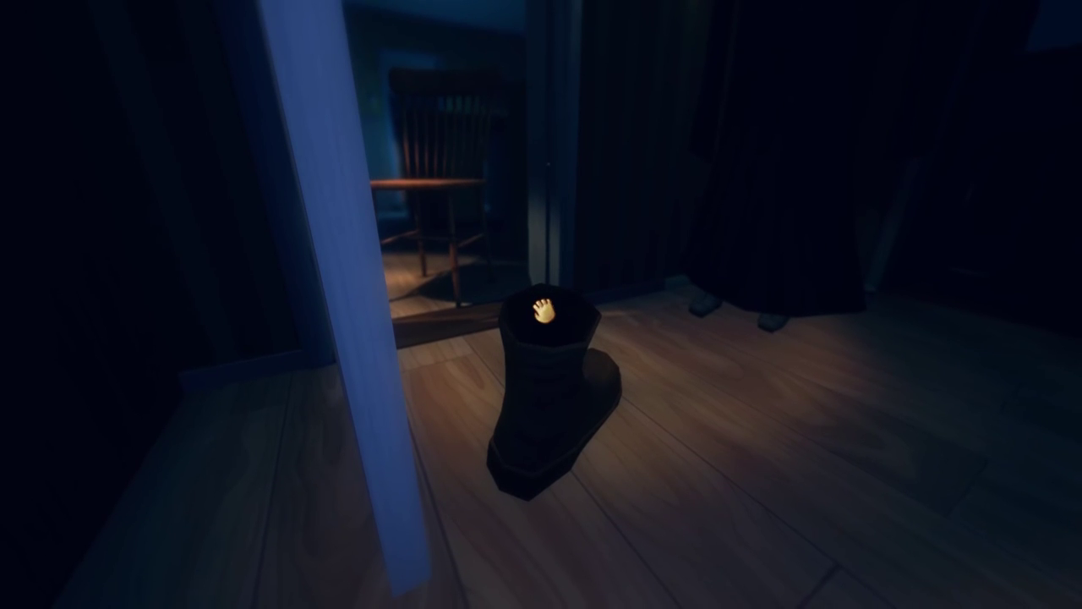
click(541, 311)
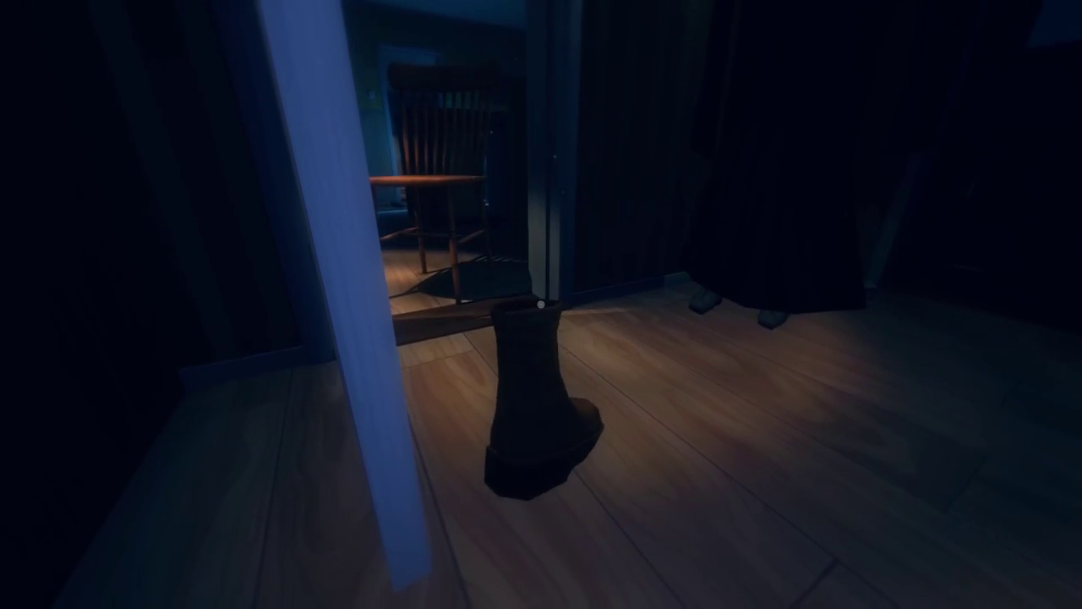